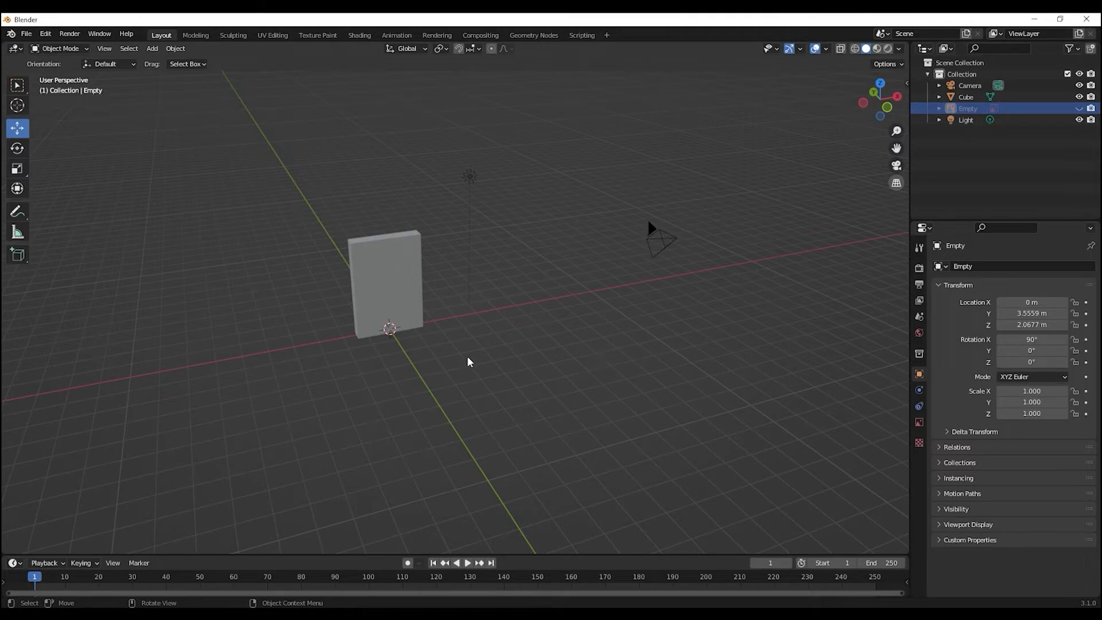
Step: Select the box in the scene and switch to the UV Editing workspace
middle_click_drag(430, 354, 449, 340)
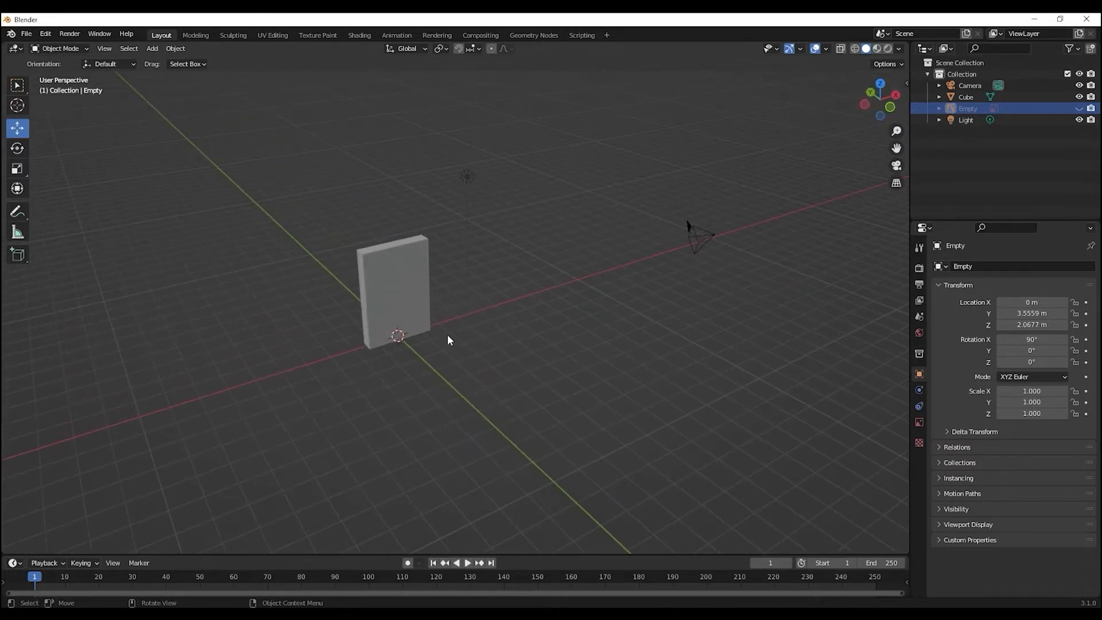
left_click_drag(295, 209, 467, 384)
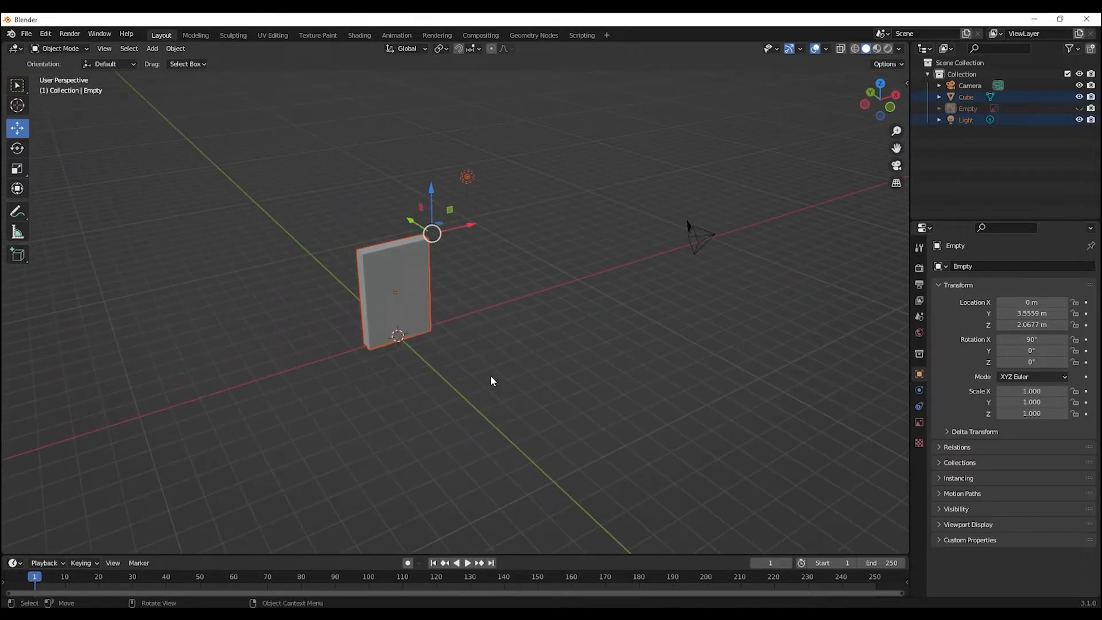
left_click(277, 36)
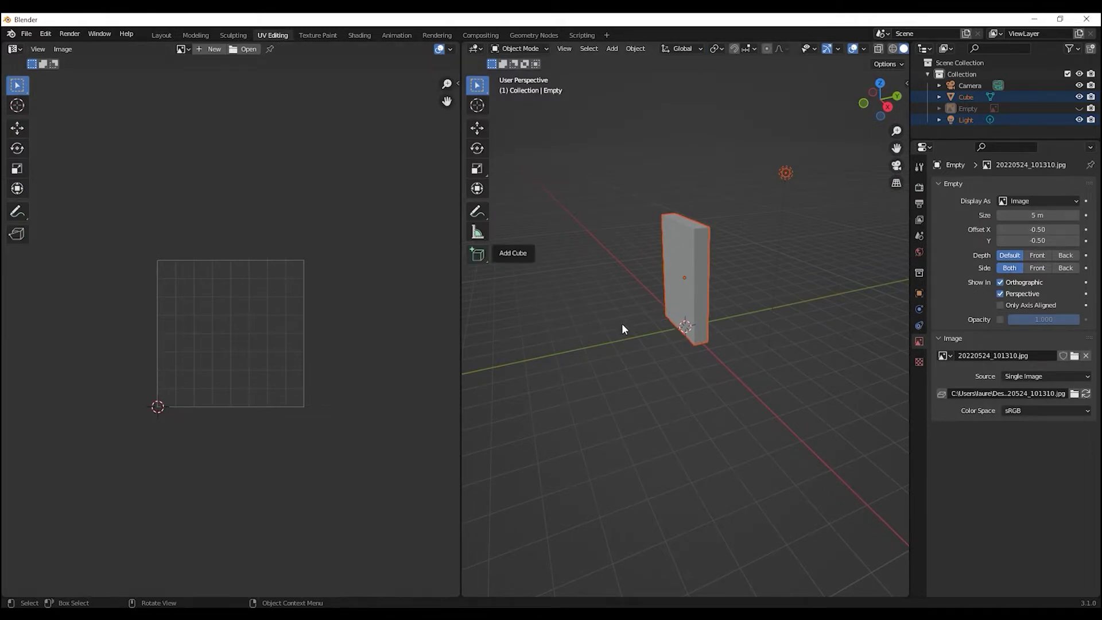
middle_click_drag(637, 348, 769, 340)
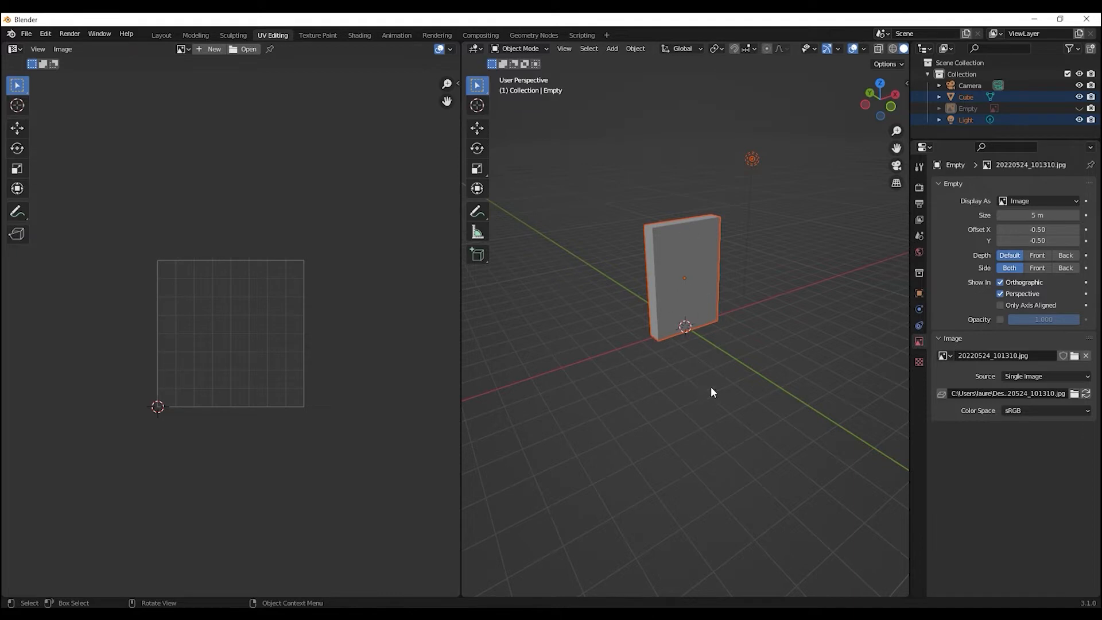
mouse_move(675, 402)
middle_mouse_down()
mouse_move(733, 403)
mouse_move(674, 407)
middle_mouse_up()
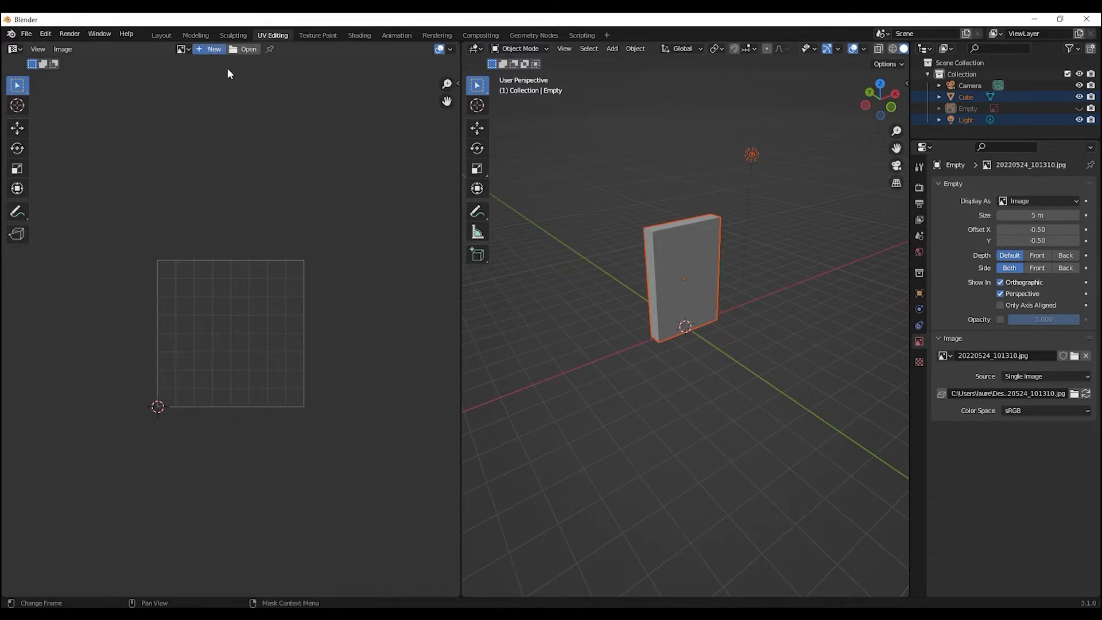
Step: Create a new image named CerealUV with the generated type set to UV Grid
left_click(210, 49)
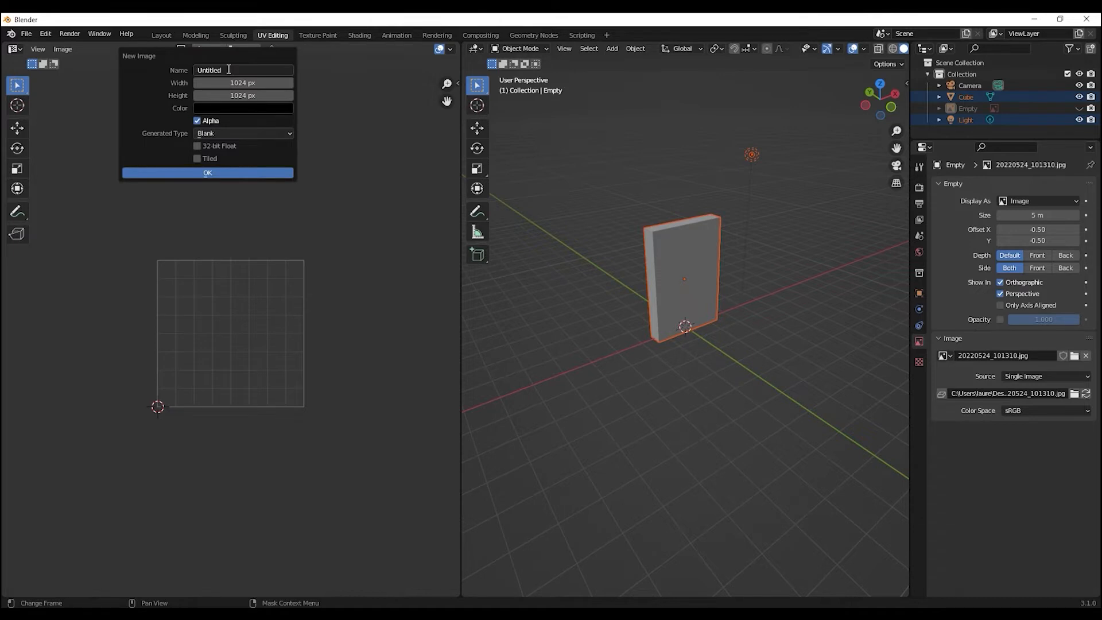
left_click(228, 69)
type("Cereal")
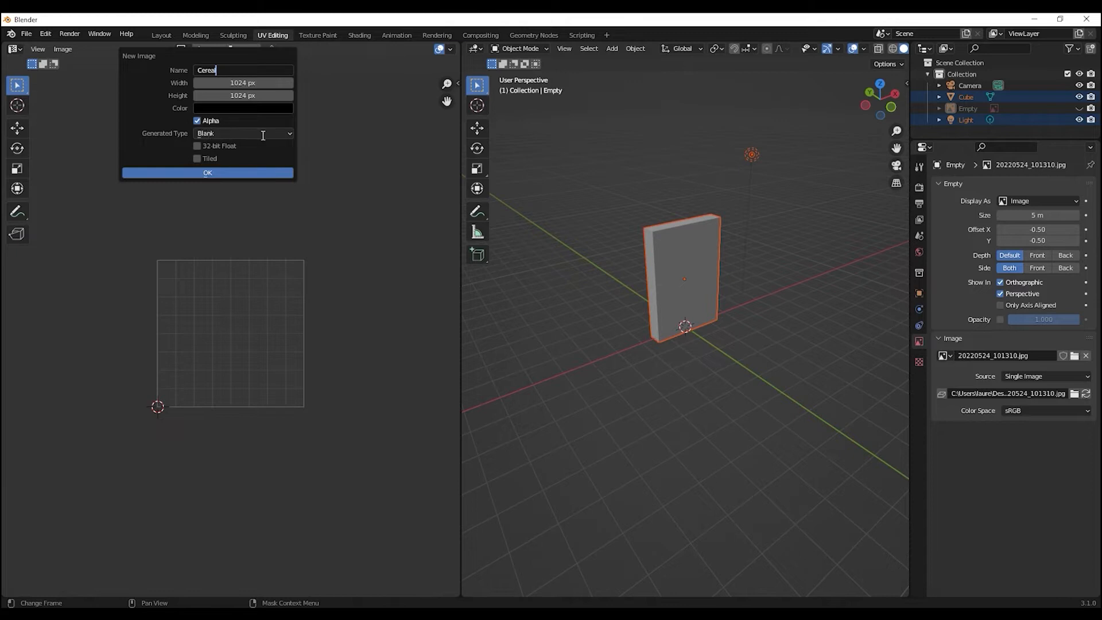
type("UV")
left_click(288, 136)
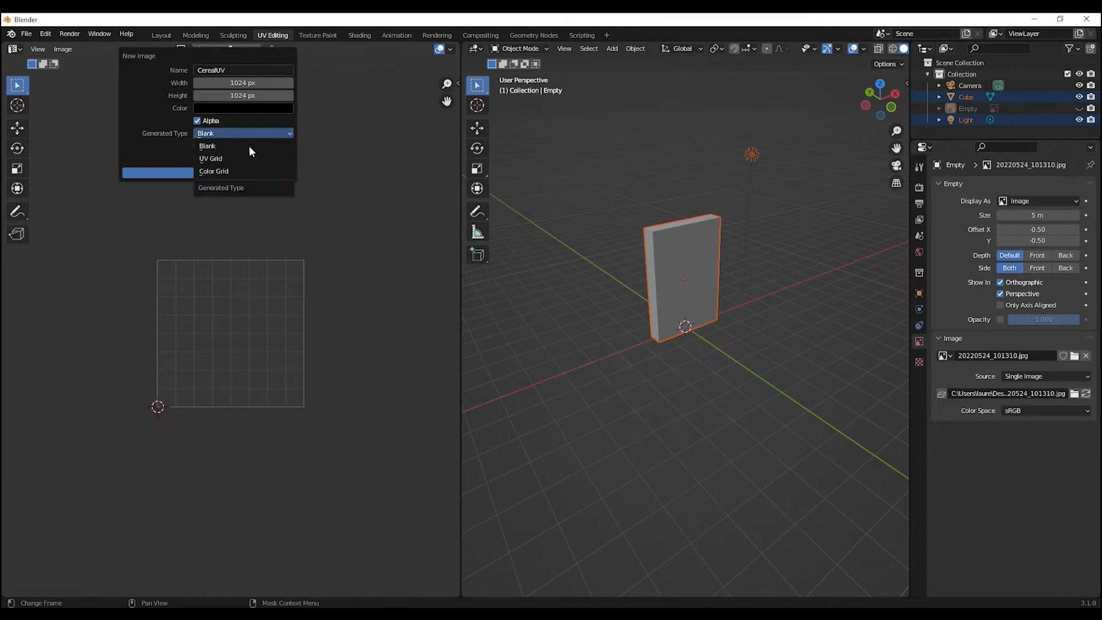
left_click(243, 157)
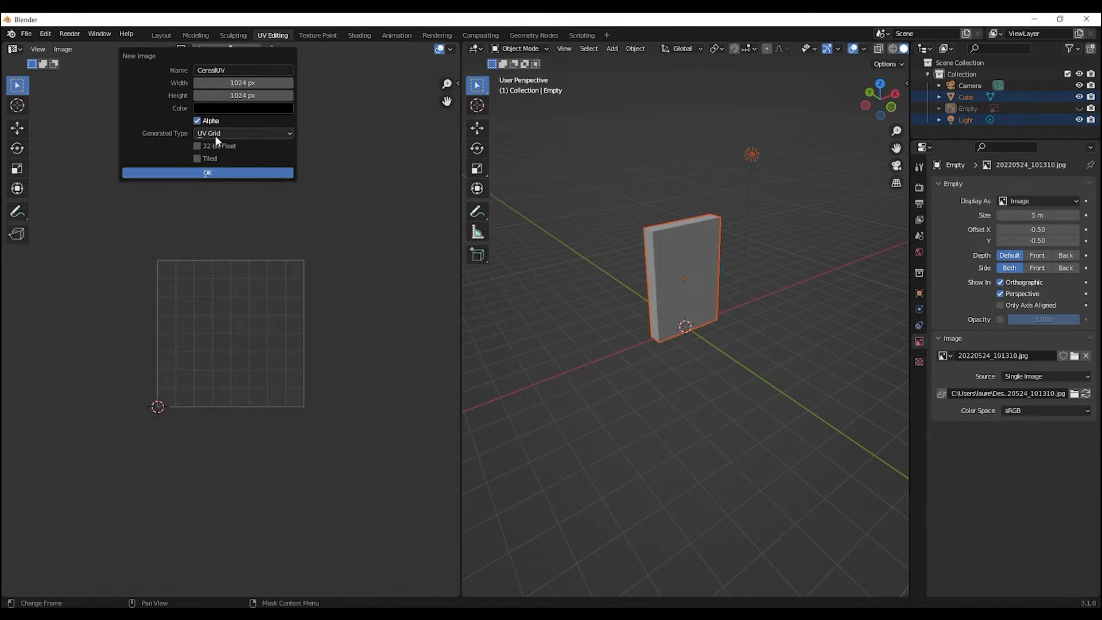
left_click(223, 172)
Step: Split the image editor area horizontally into two and change the upper area to a Shader Editor
scroll(224, 372, "down", 4)
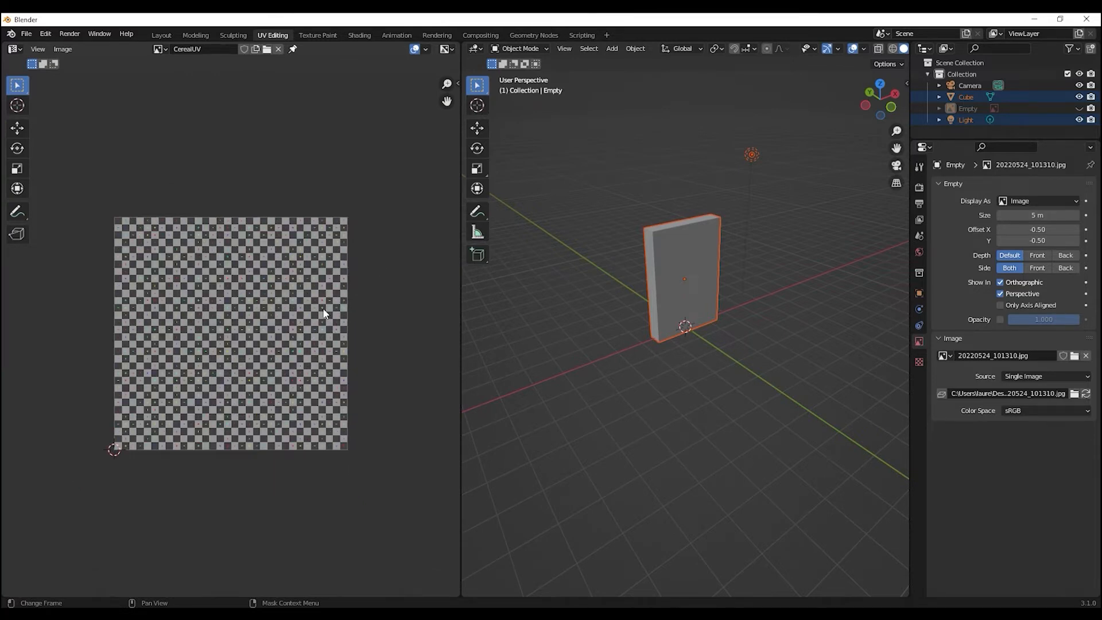
scroll(323, 307, "up", 1)
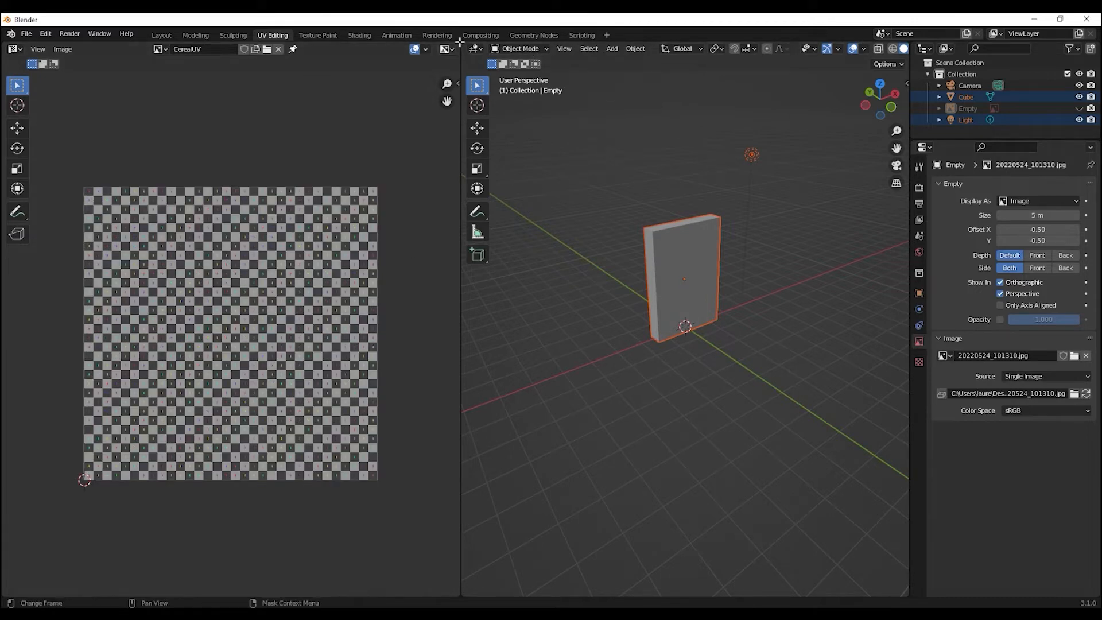
left_click_drag(457, 62, 413, 345)
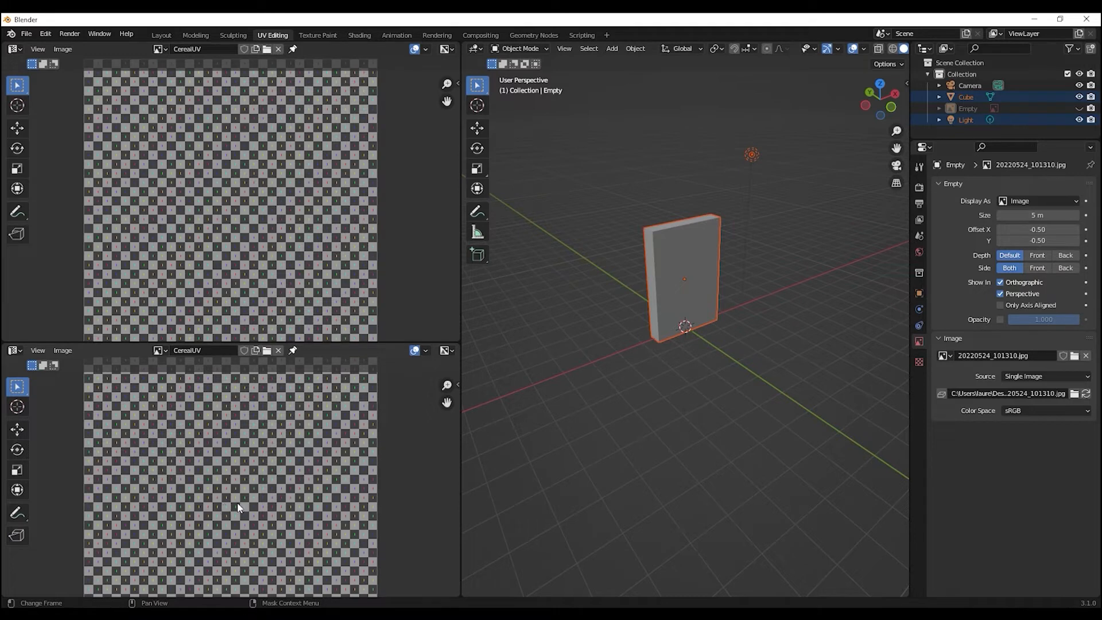
scroll(225, 512, "down", 1)
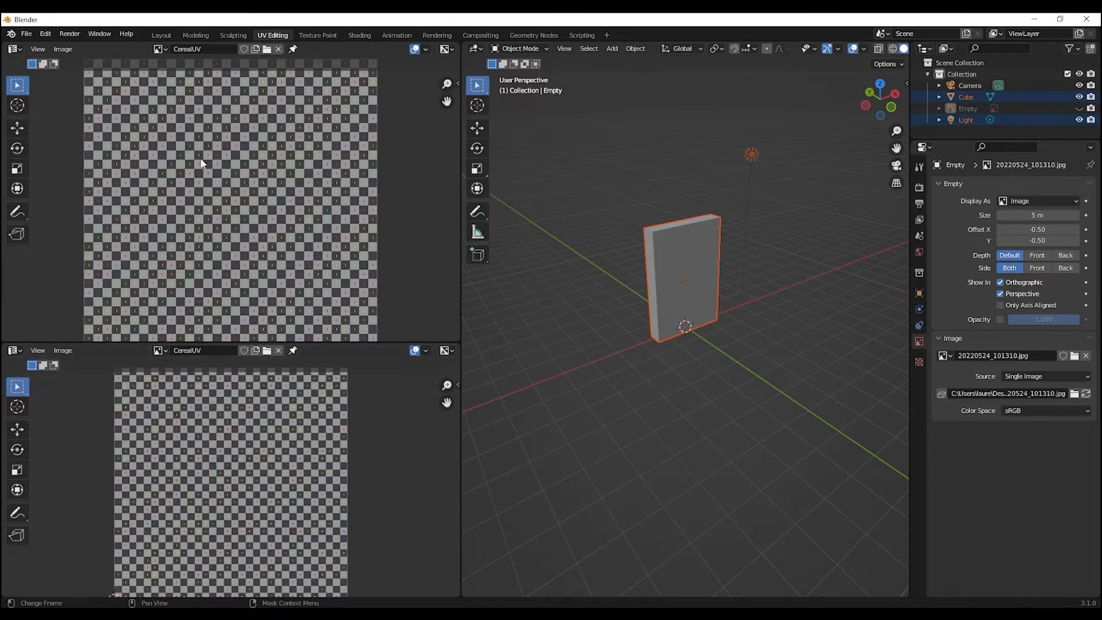
left_click(17, 48)
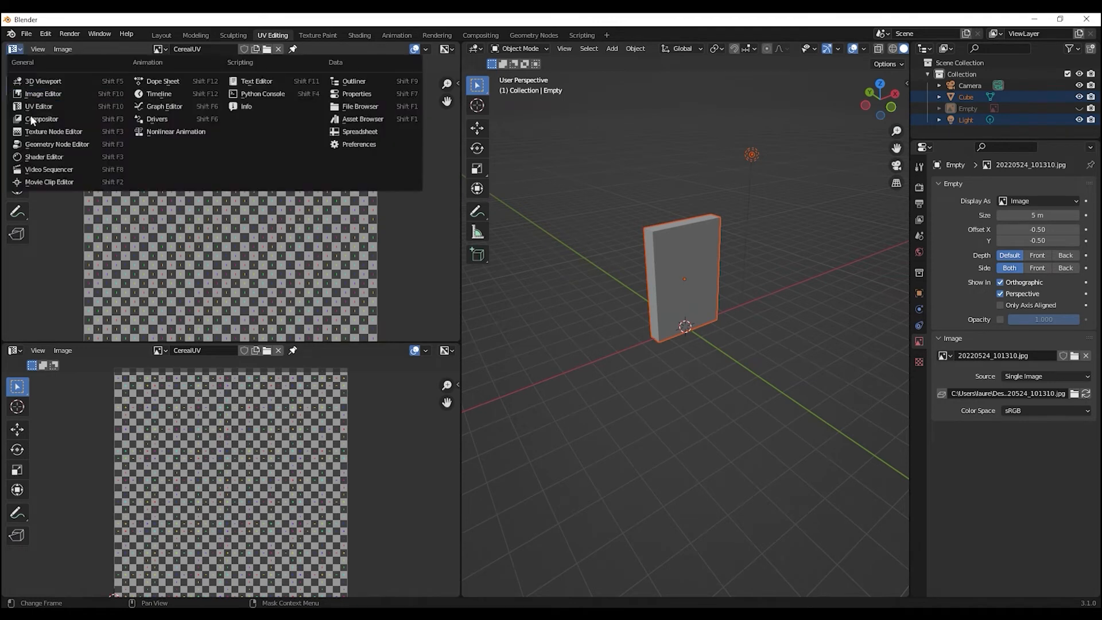
left_click(44, 157)
Step: Select only the box and give it a new material
left_click(682, 269)
left_click(918, 390)
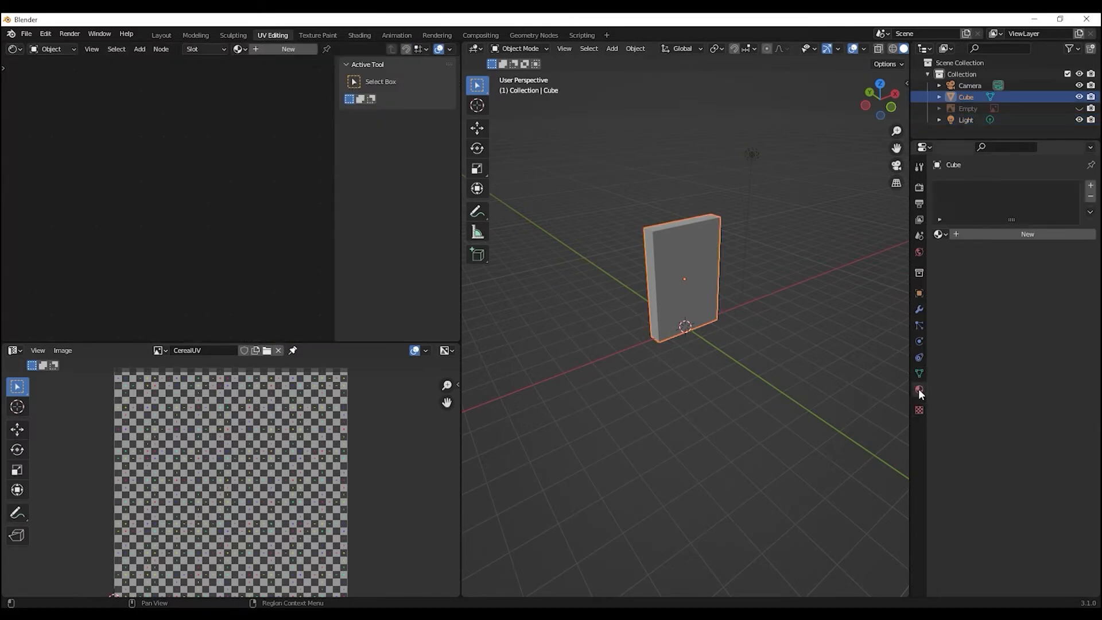
left_click(956, 232)
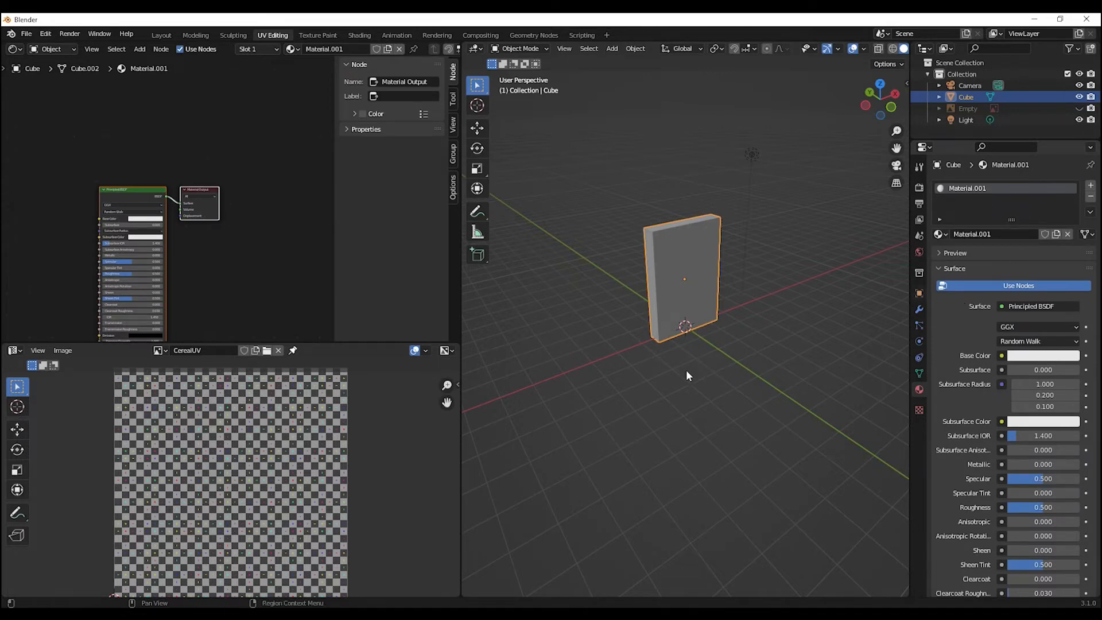
Step: Add an Image Texture node to the box's material, placed in front of the Principled BSDF node
middle_click_drag(258, 290, 301, 223)
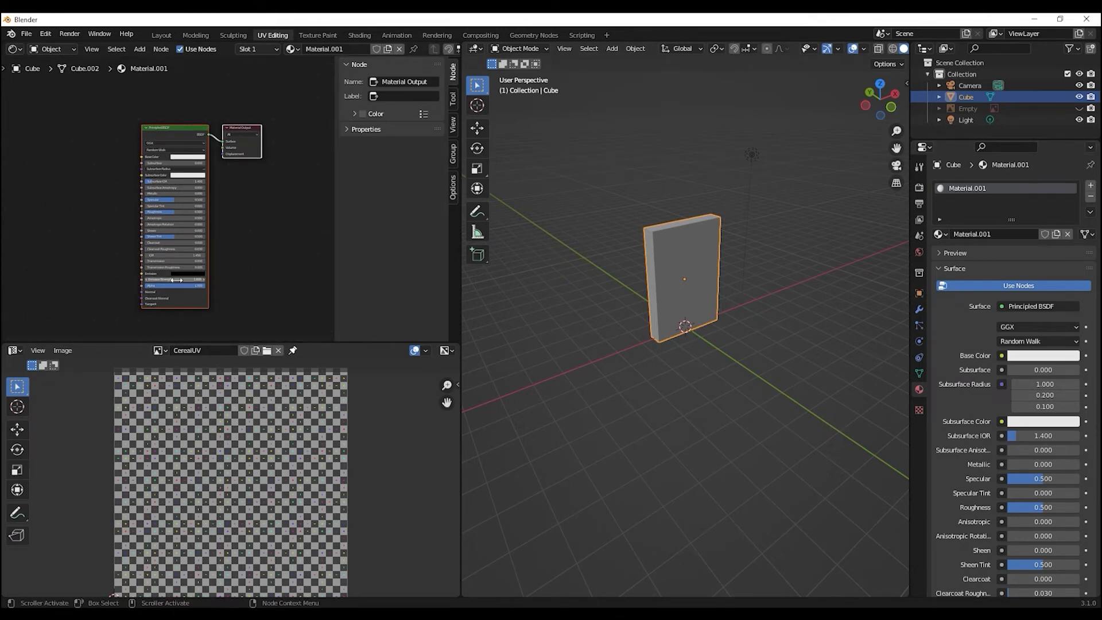
middle_click_drag(62, 214, 100, 196)
middle_click_drag(79, 157, 99, 162)
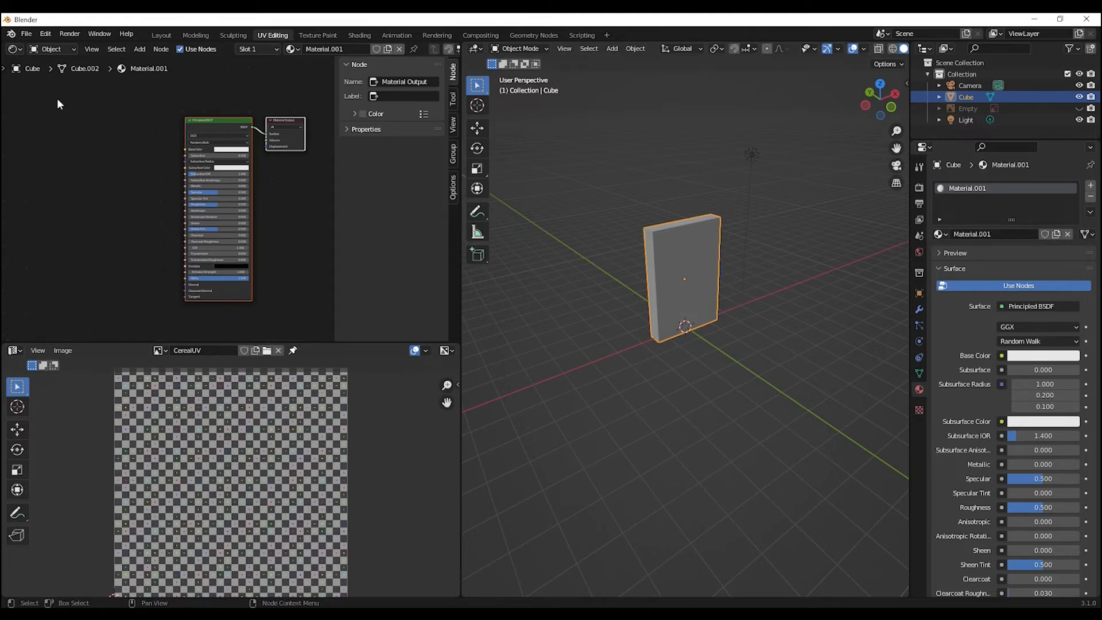
left_click(139, 49)
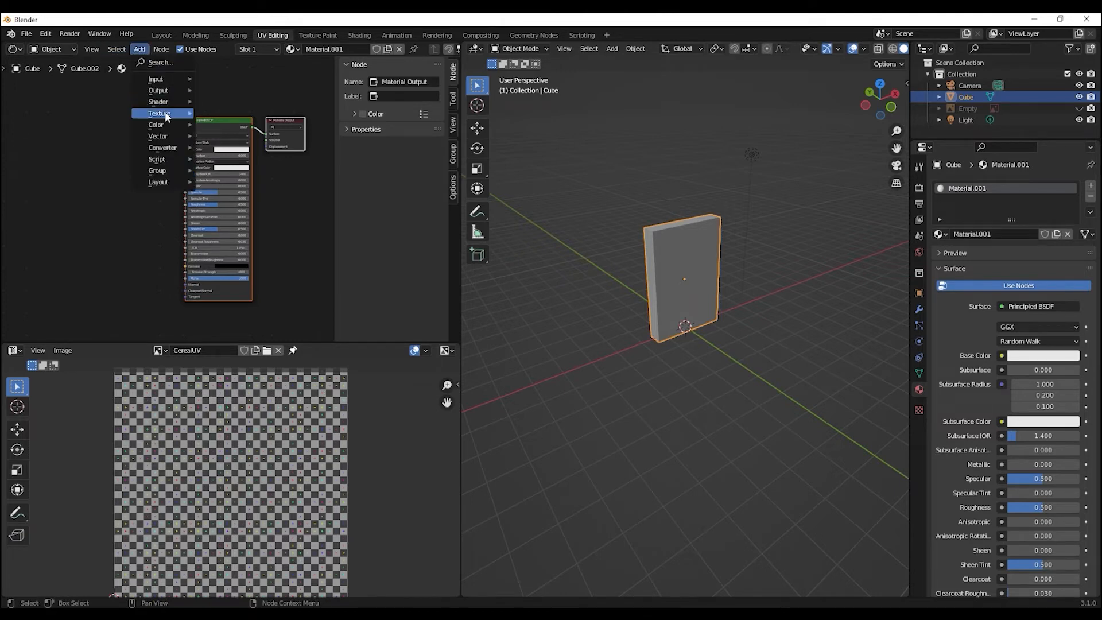
left_click(165, 115)
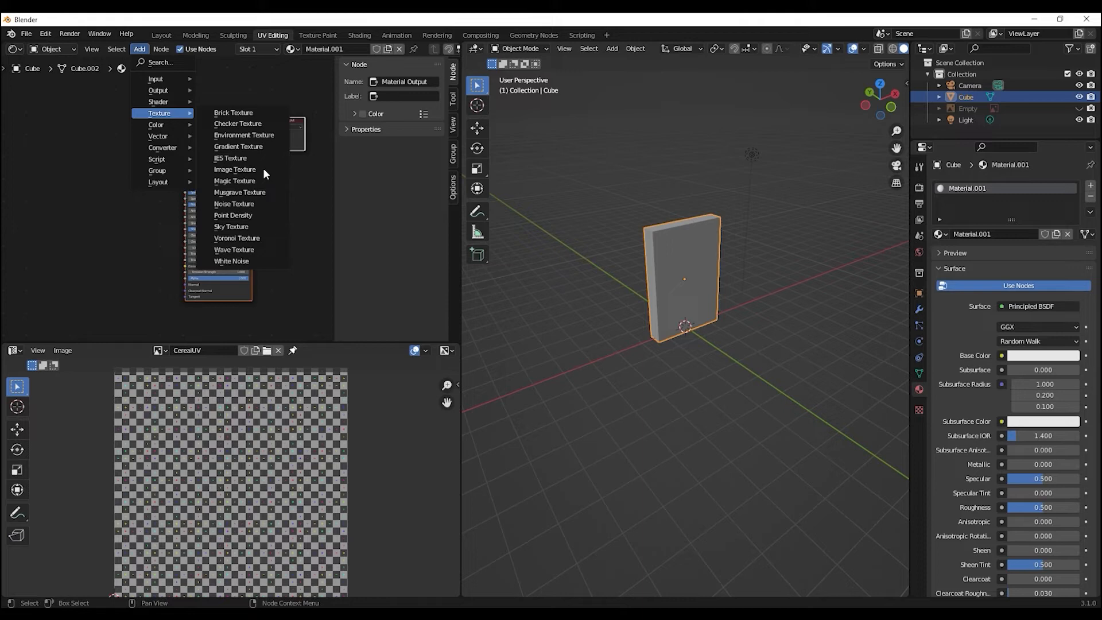
left_click(262, 168)
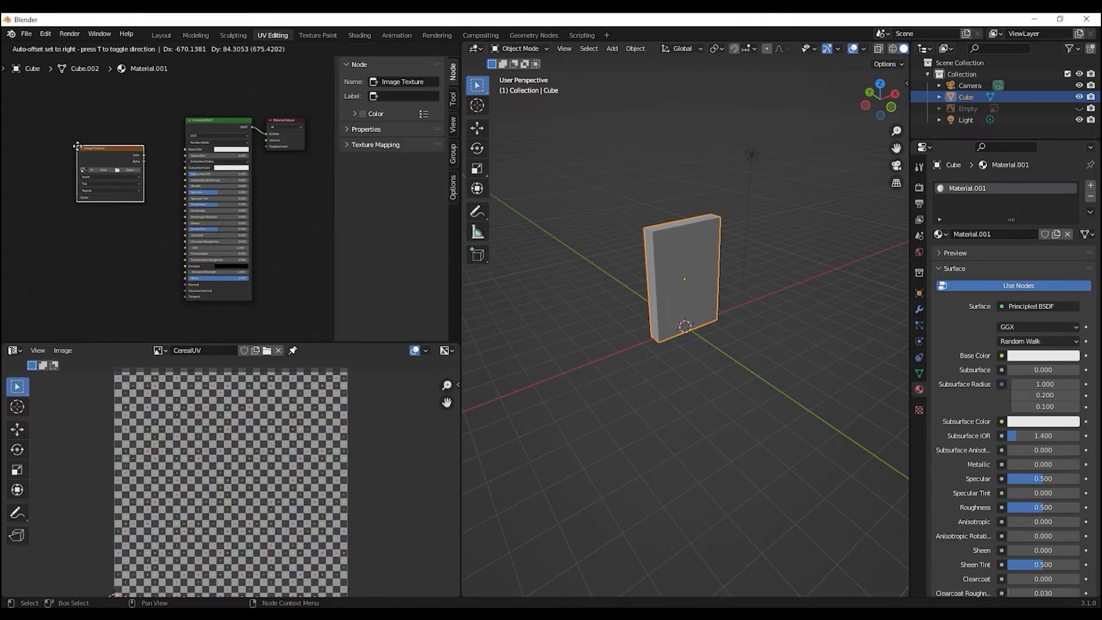
left_click(69, 146)
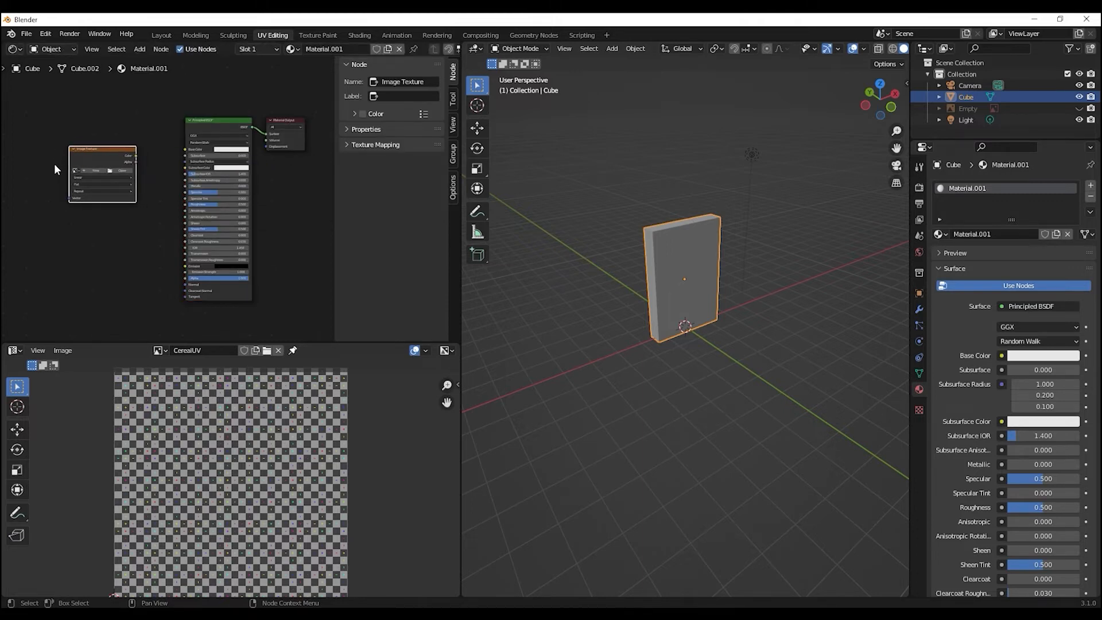
Step: Assign the CerealUV image to the Image Texture node and connect its Color output to the Principled BSDF's Base Color
scroll(51, 167, "up", 2)
middle_click_drag(51, 235, 210, 260)
scroll(193, 231, "up", 1)
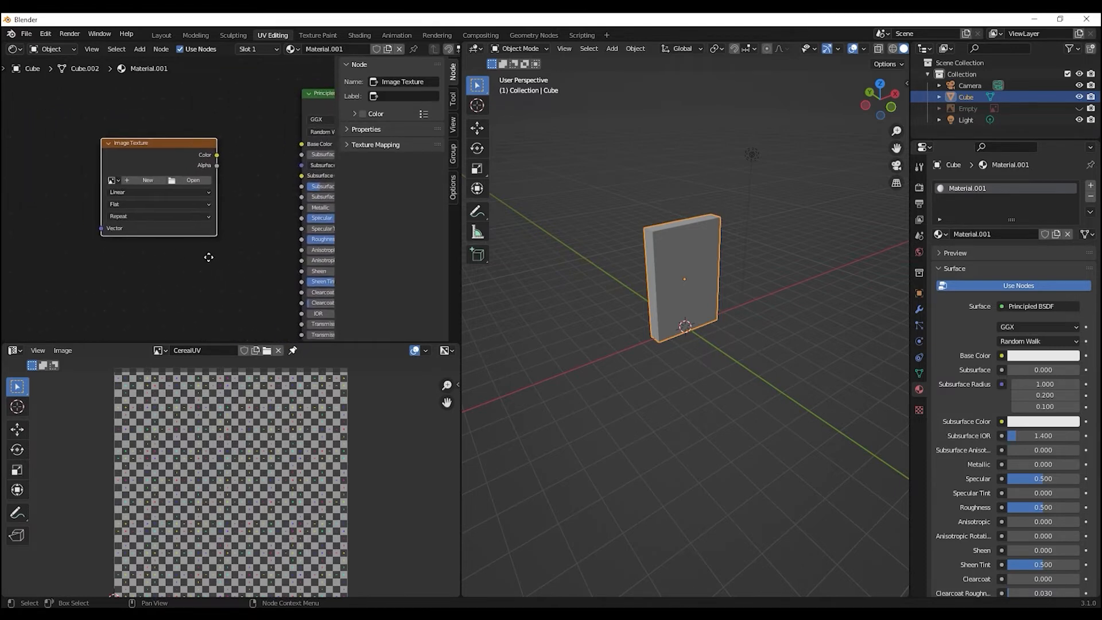
left_click(114, 181)
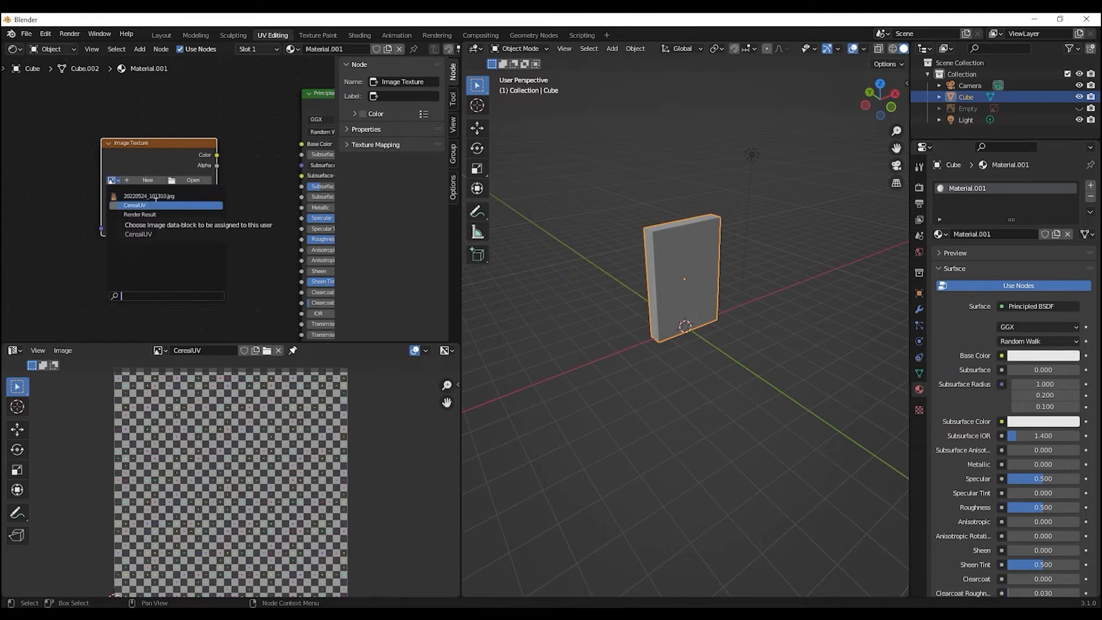
left_click(146, 206)
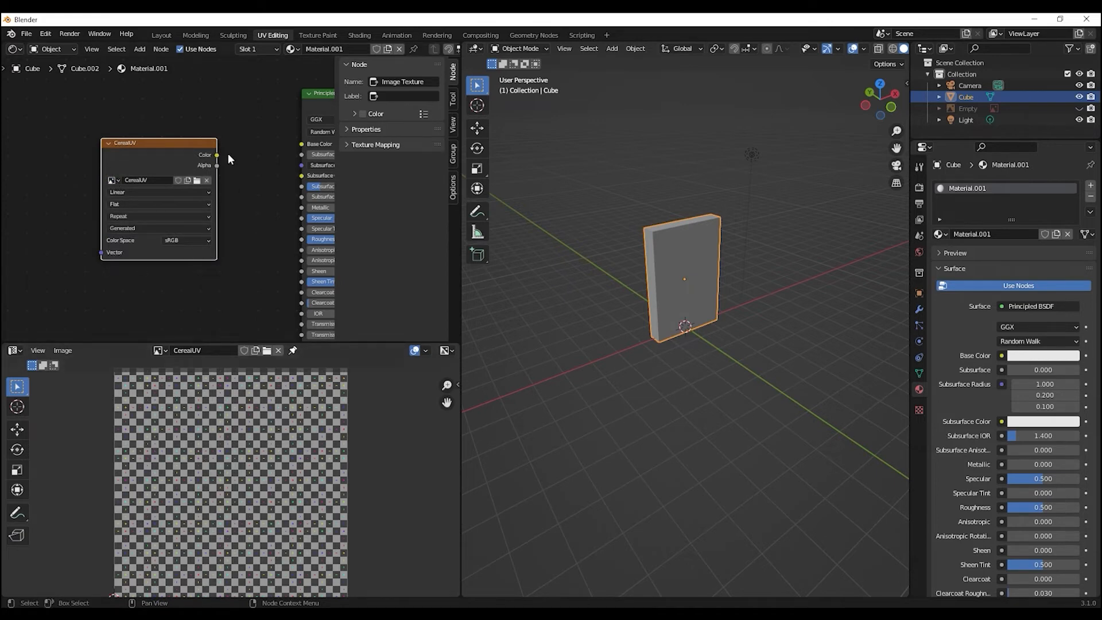
middle_click_drag(260, 209, 190, 196)
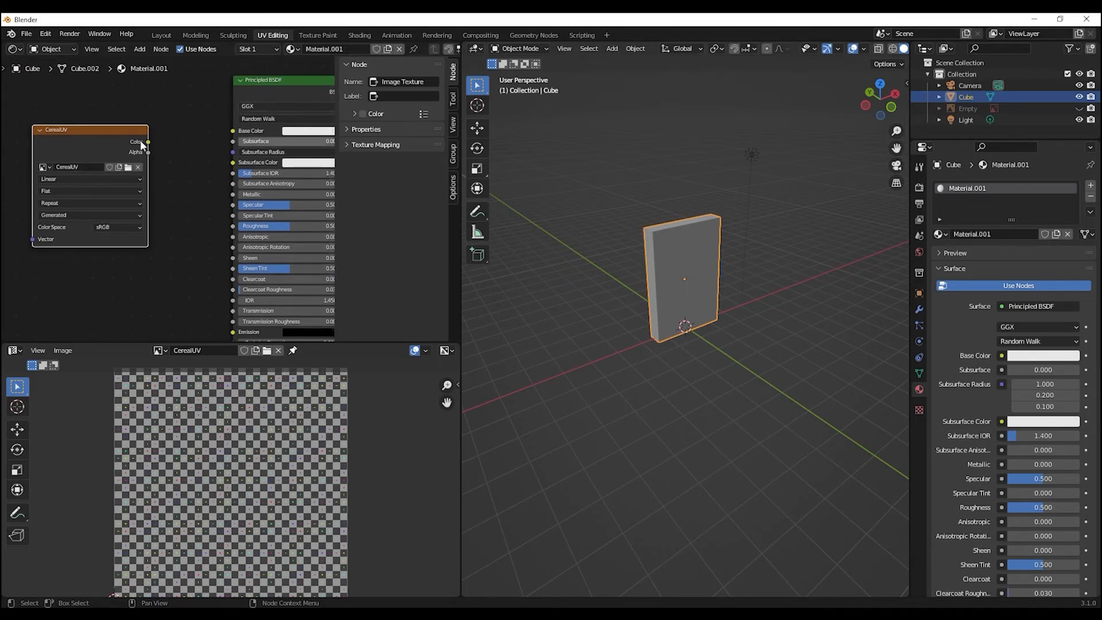
left_click_drag(147, 140, 226, 129)
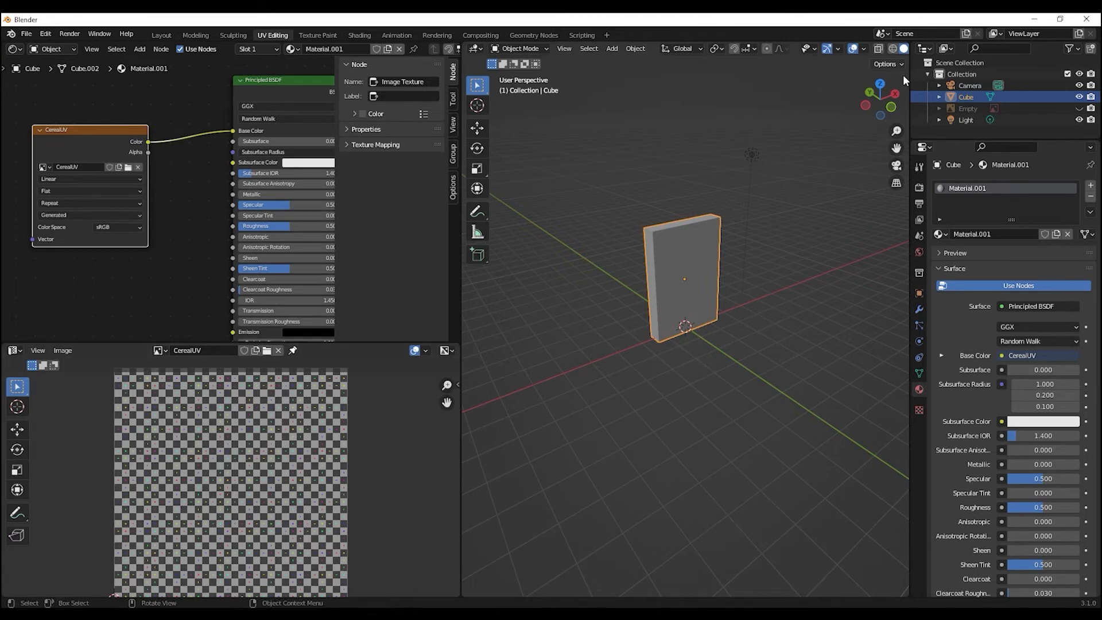
Step: Widen the 3D viewport, switch it to Material Preview shading and inspect the grid texture on the box's faces
left_click_drag(910, 74, 965, 74)
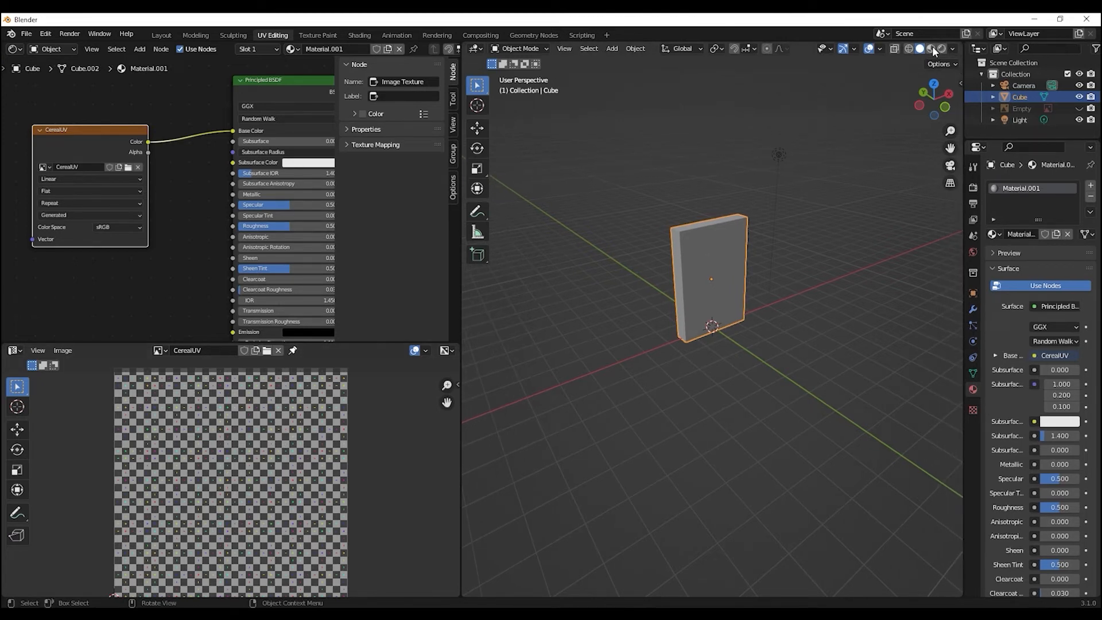
left_click(930, 47)
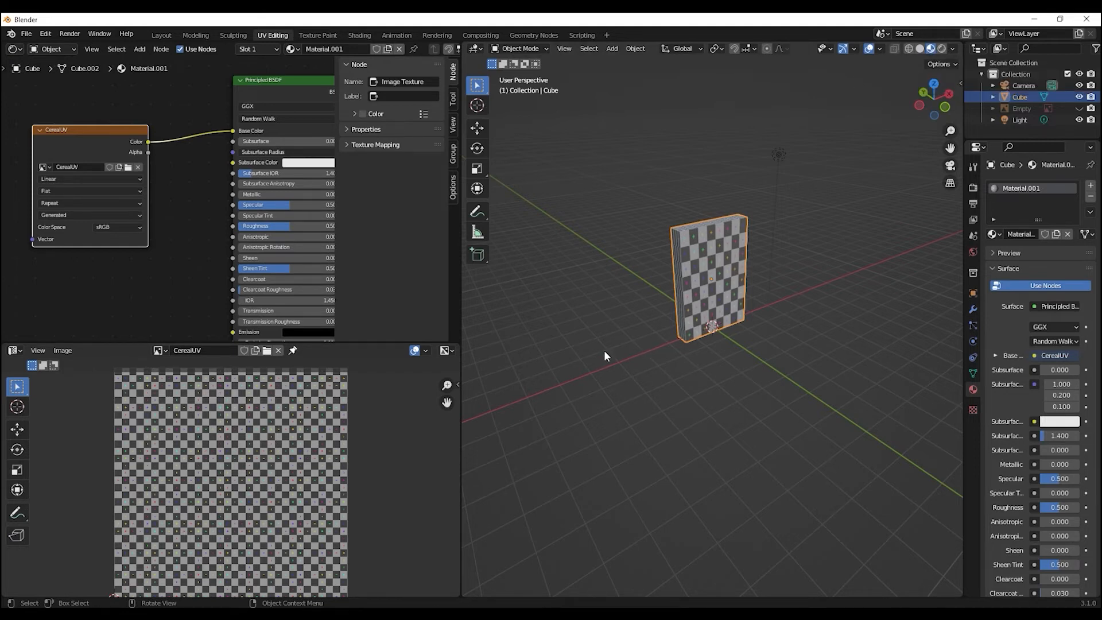
middle_click_drag(599, 352, 797, 372)
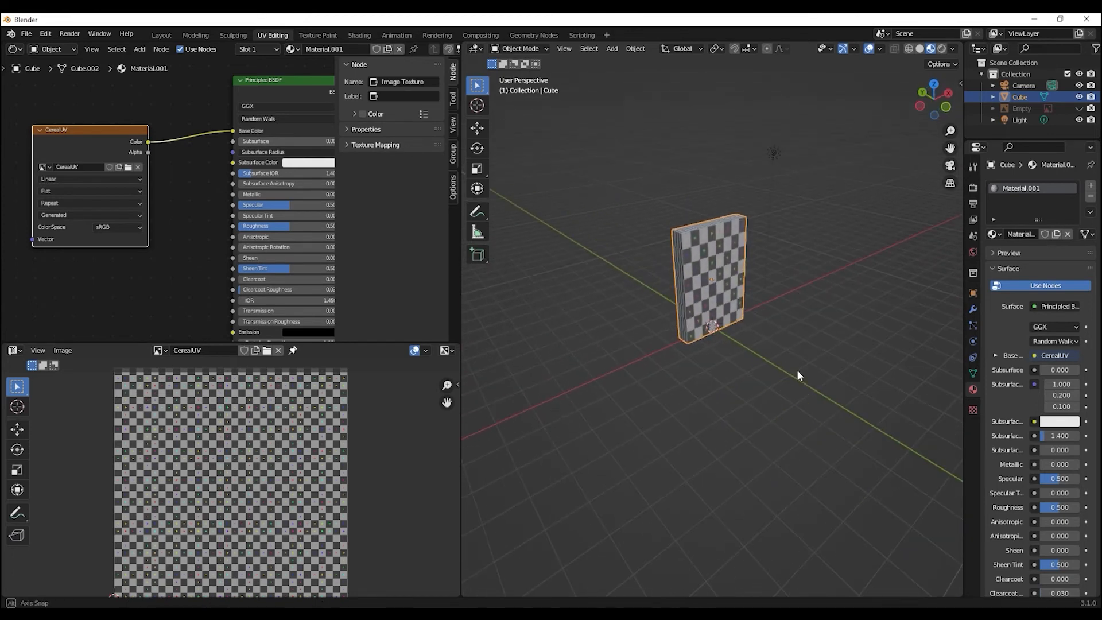
middle_click_drag(733, 356, 755, 260)
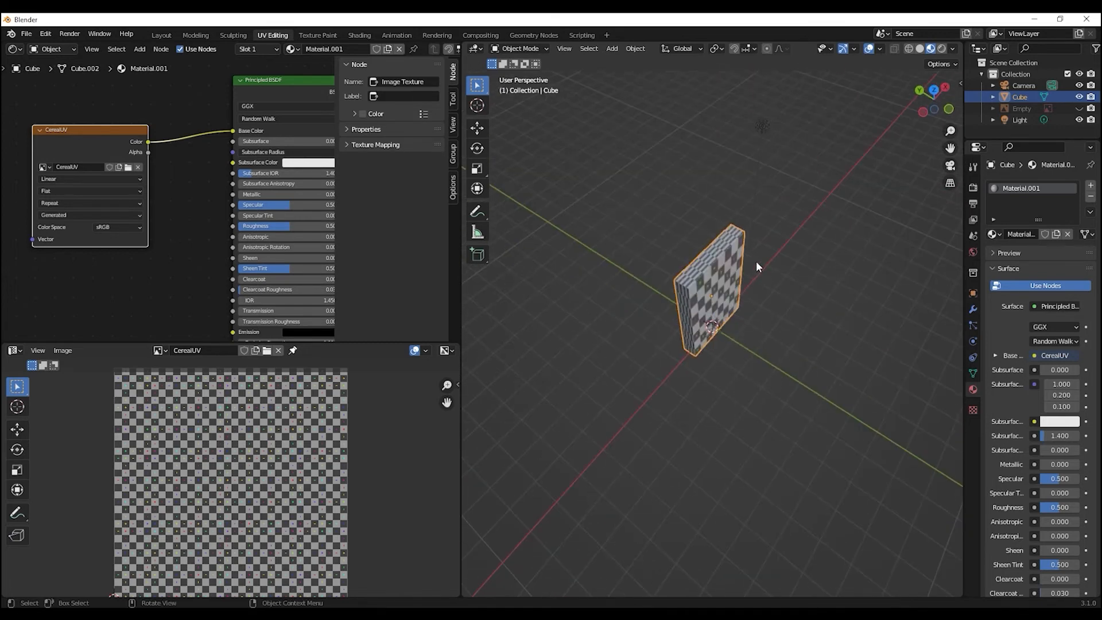
middle_click_drag(773, 358, 692, 308)
middle_click_drag(713, 277, 718, 287)
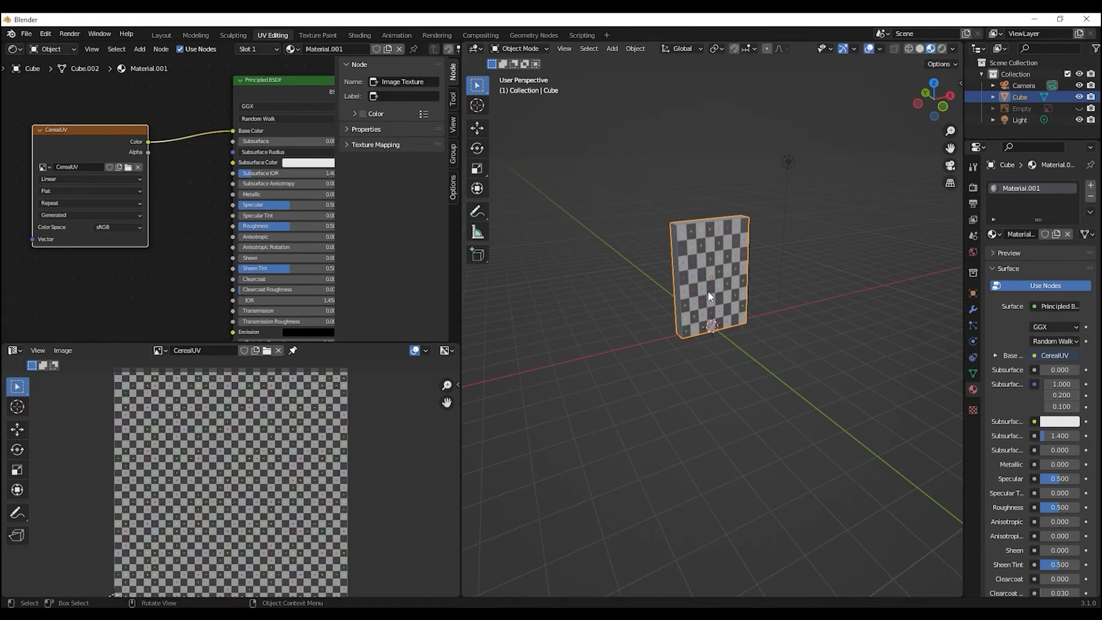
Step: Apply the box's scale and show its transform values in the 3D viewport
key("ctrl+a")
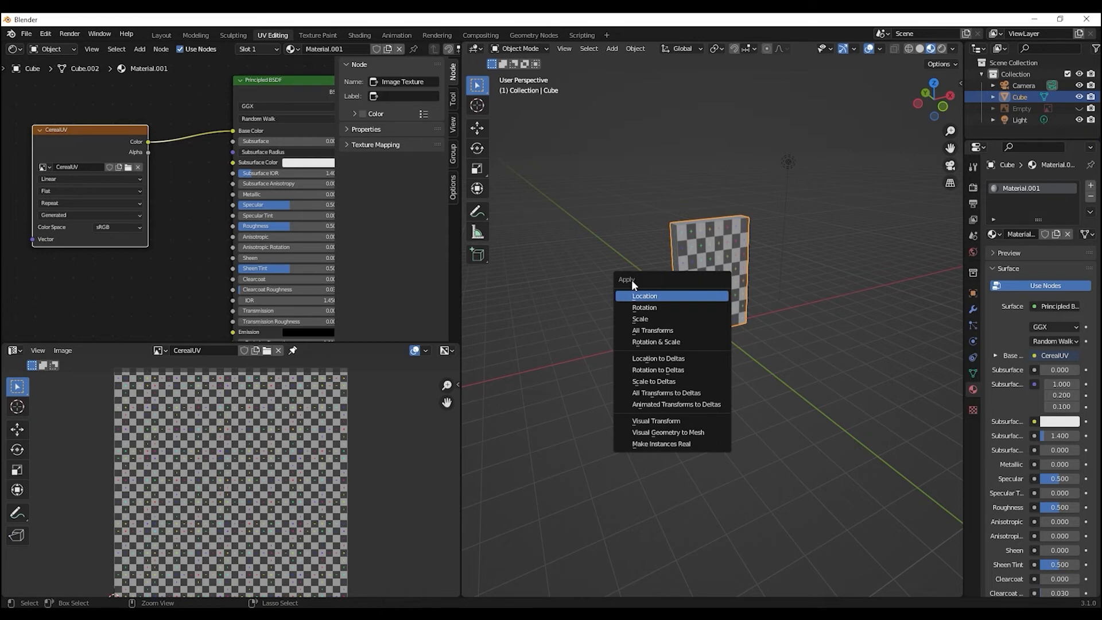
left_click(657, 318)
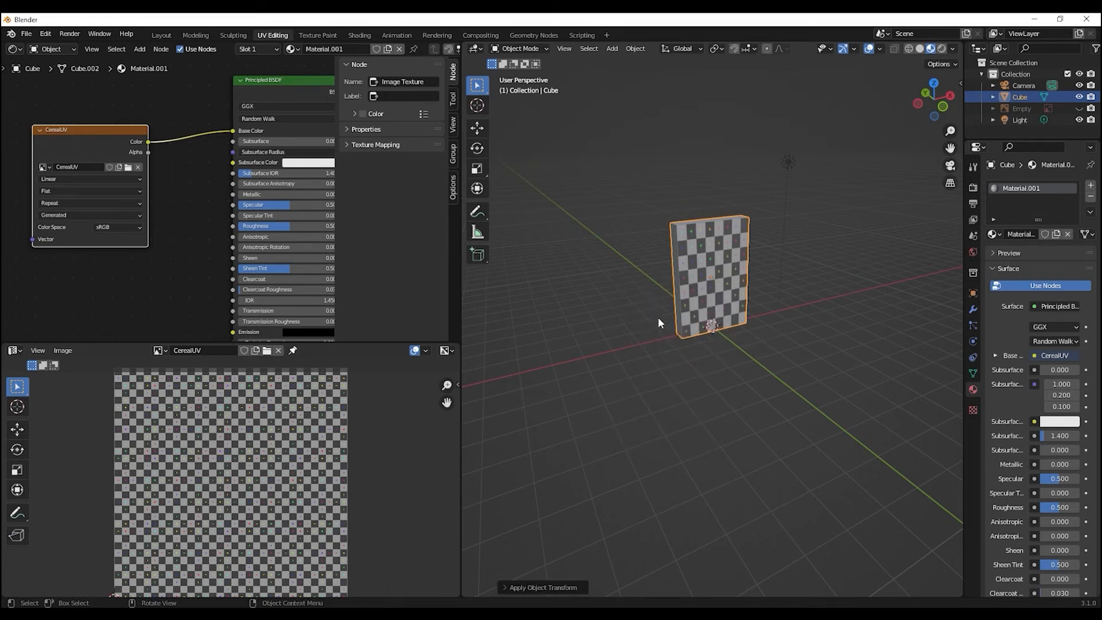
left_click(960, 83)
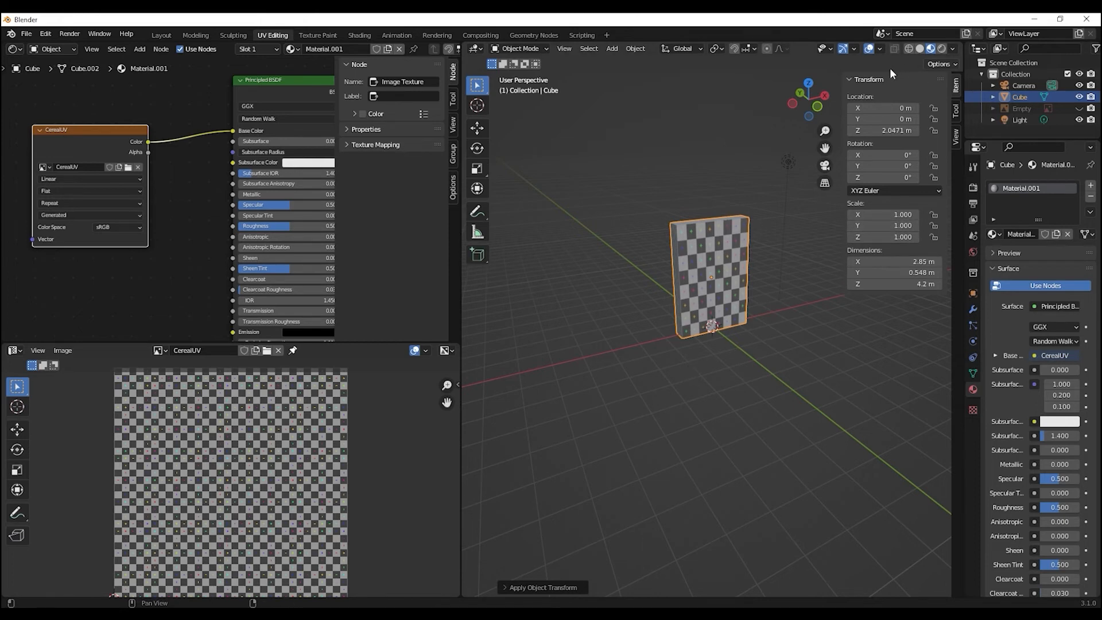
Step: Collapse the transform values in the 3D viewport and put the box into Edit Mode with face selection
left_click(849, 78)
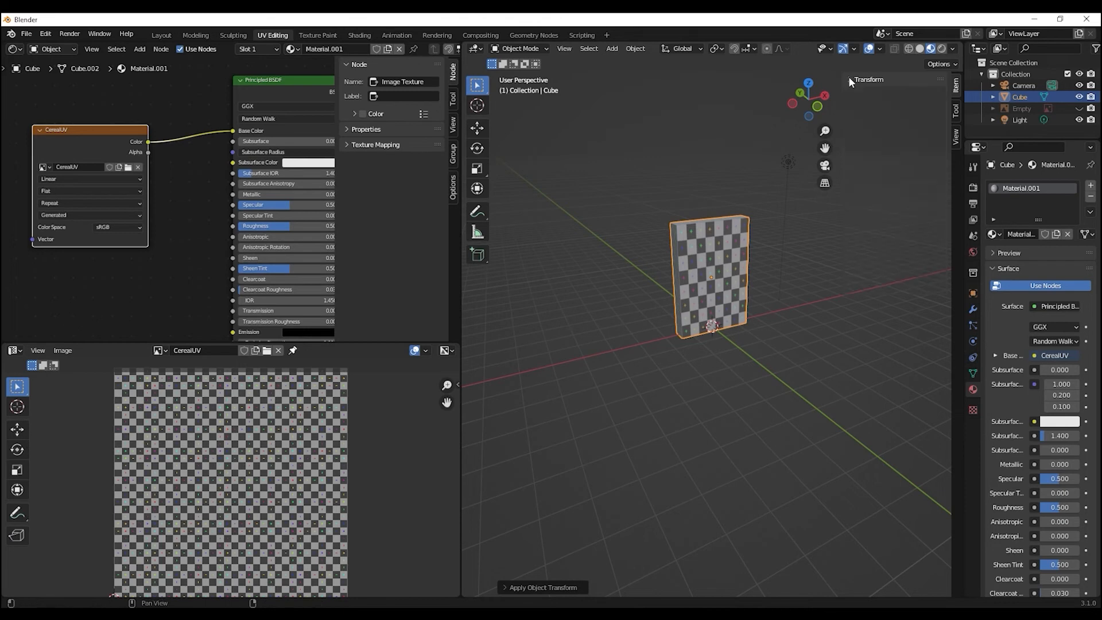
left_click(540, 50)
left_click(530, 71)
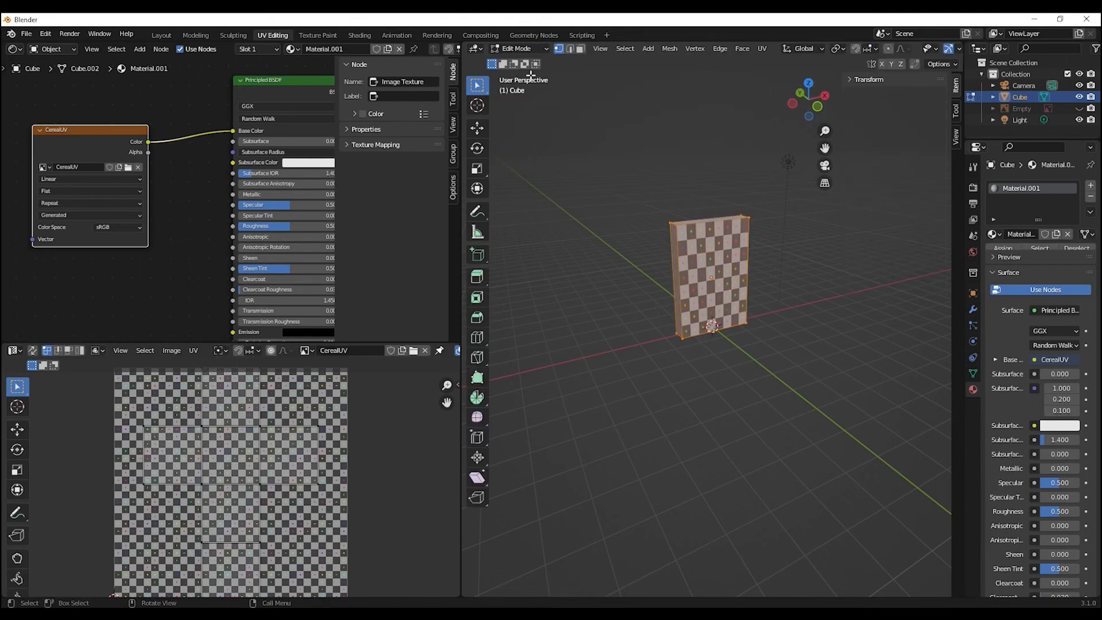
left_click(580, 49)
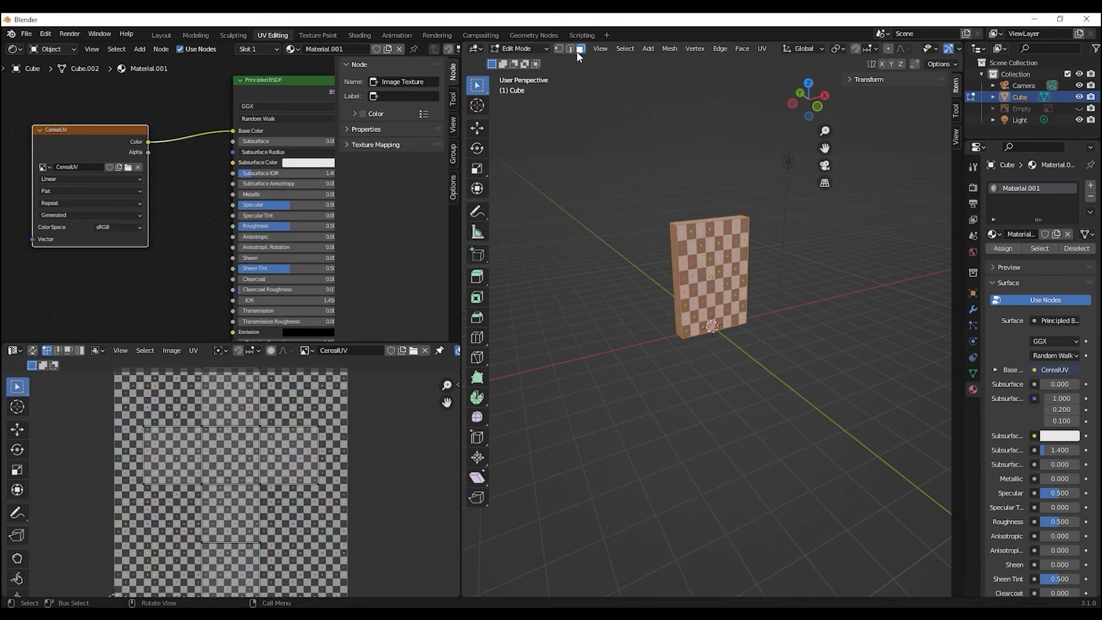
Step: Unwrap all of the box's faces with Smart UV Project, using a 66° angle limit and 0.000 island margin
right_click(693, 259)
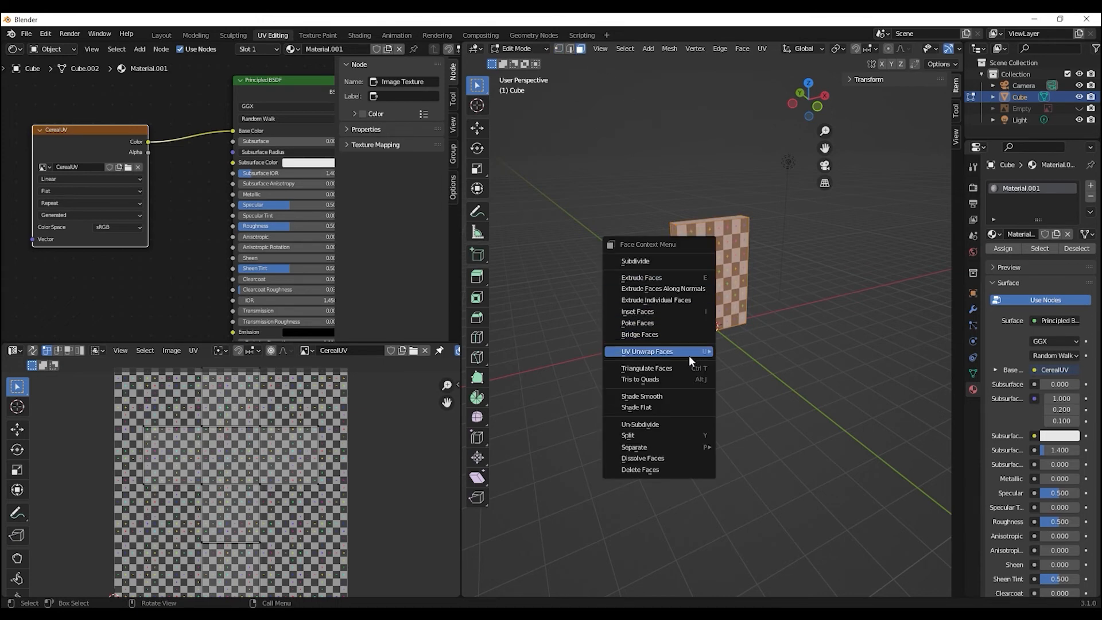
mouse_move(693, 349)
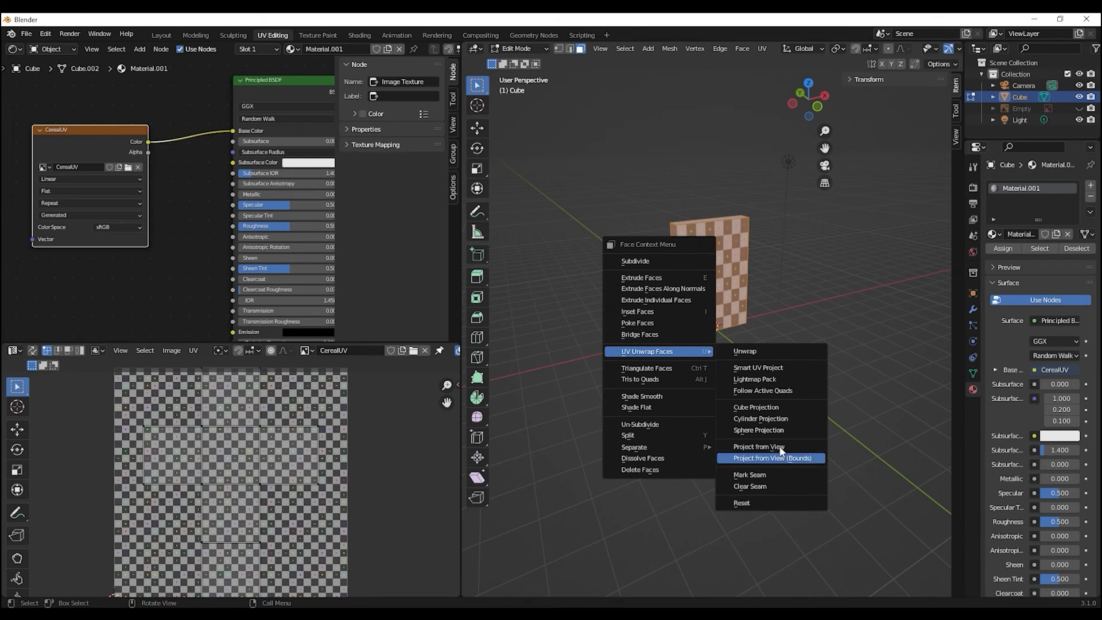
left_click(775, 370)
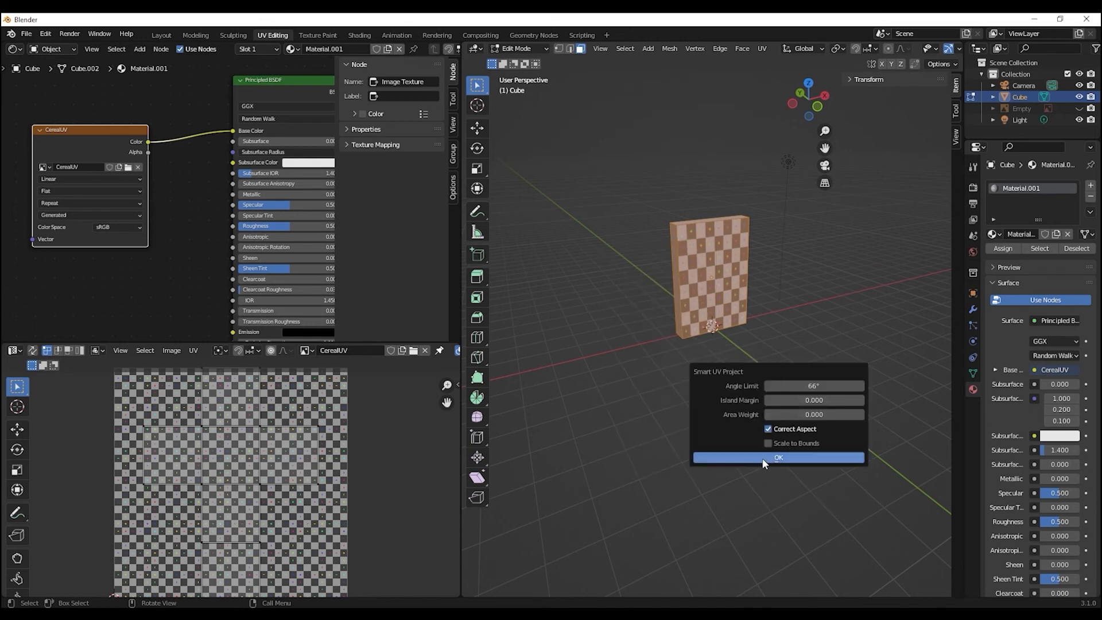
left_click(762, 458)
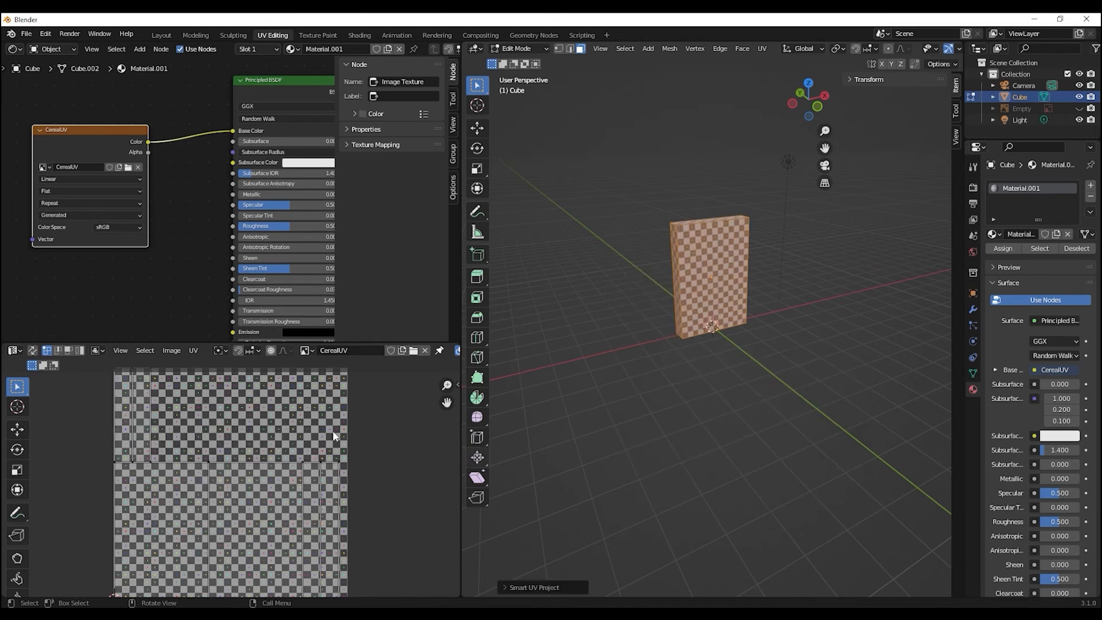
Step: Enlarge the UV editor vertically and select all of the box's UV islands
left_click_drag(347, 342, 347, 220)
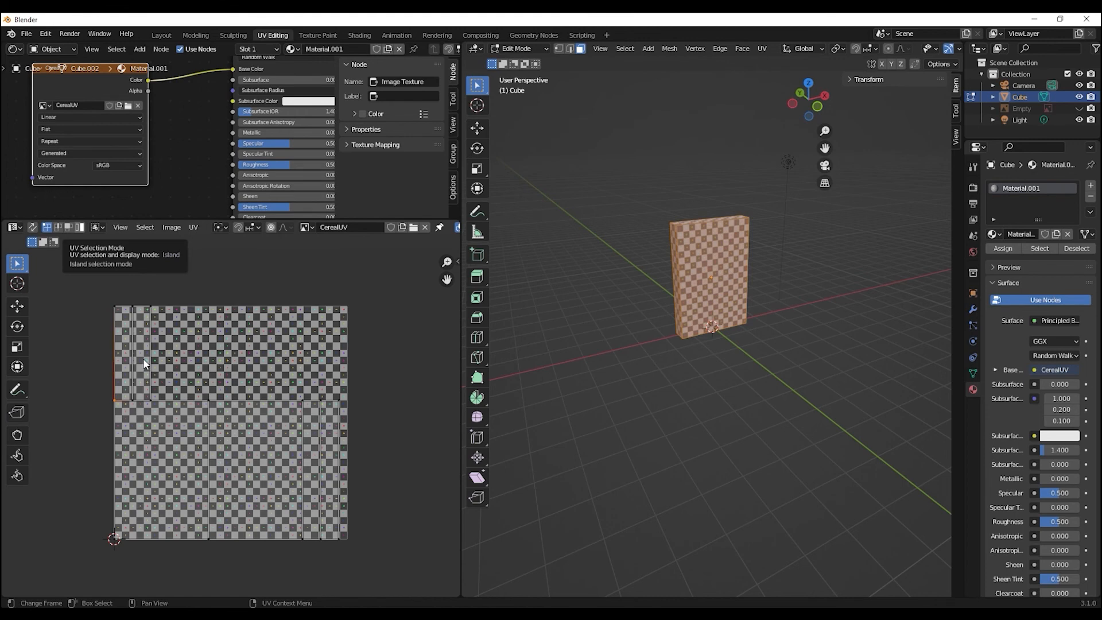
left_click_drag(99, 291, 367, 569)
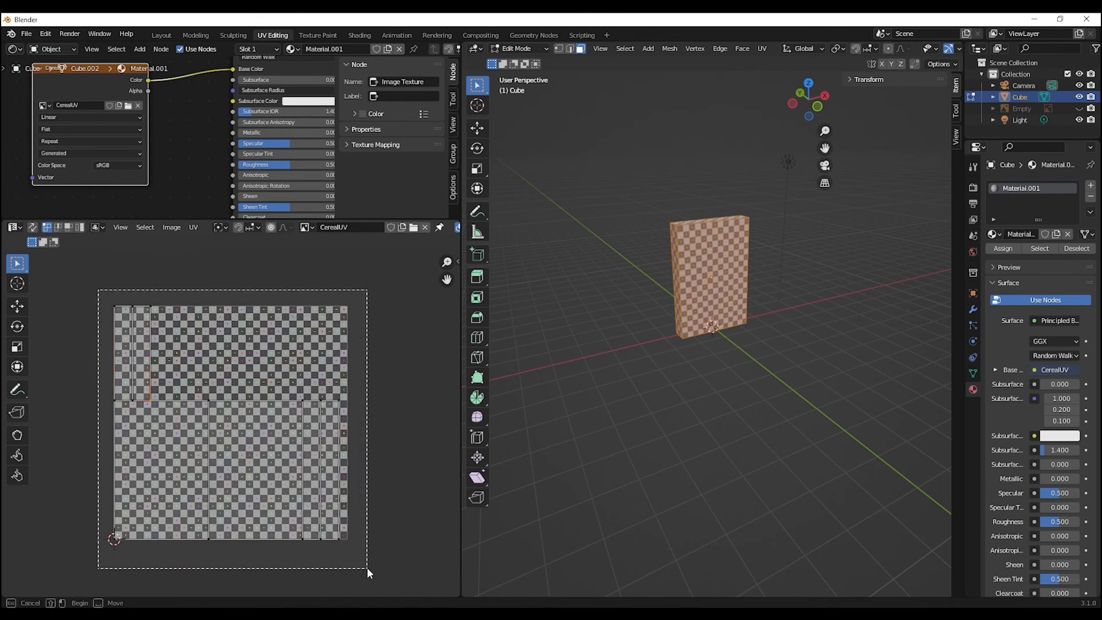
left_click_drag(236, 477, 236, 477)
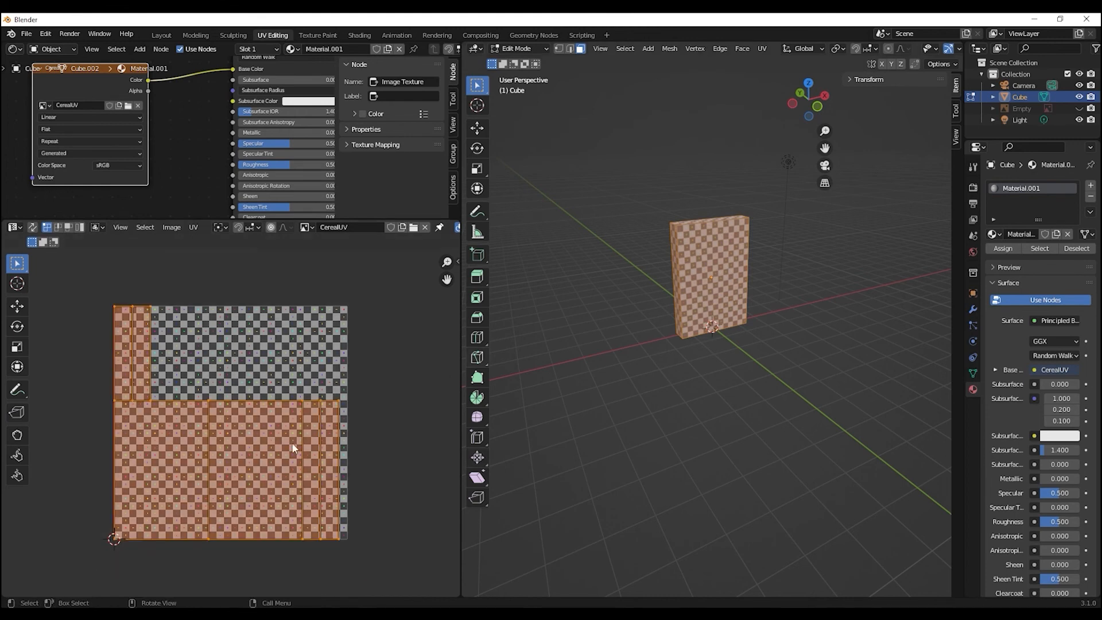
Step: Check which UV islands belong to the box's narrow side face and top face, and reselect all faces
left_click(678, 309)
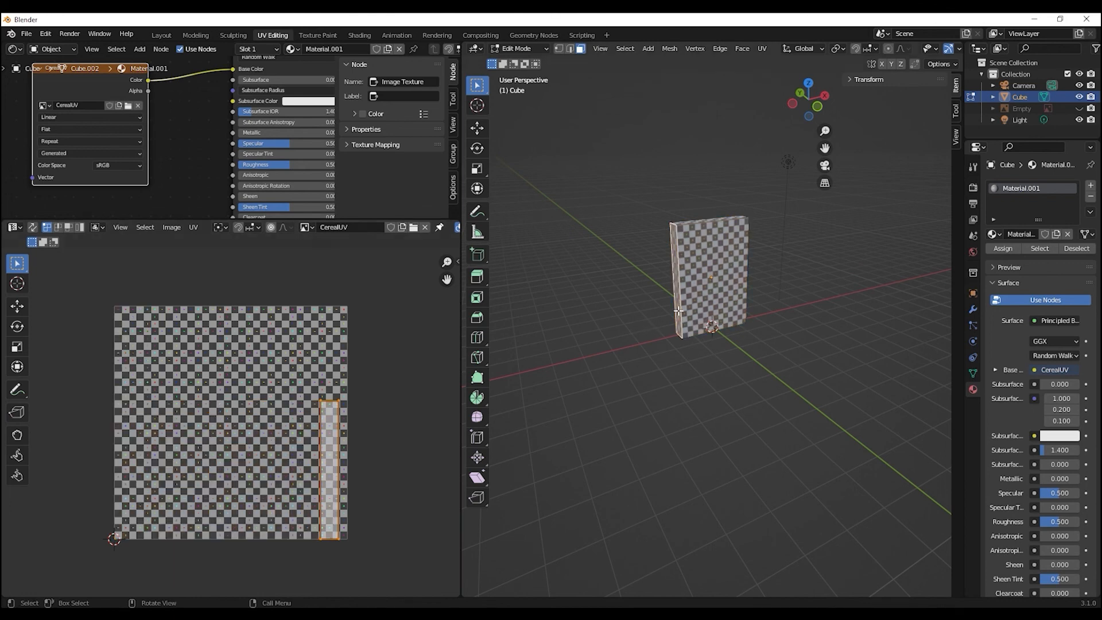
left_click(695, 222)
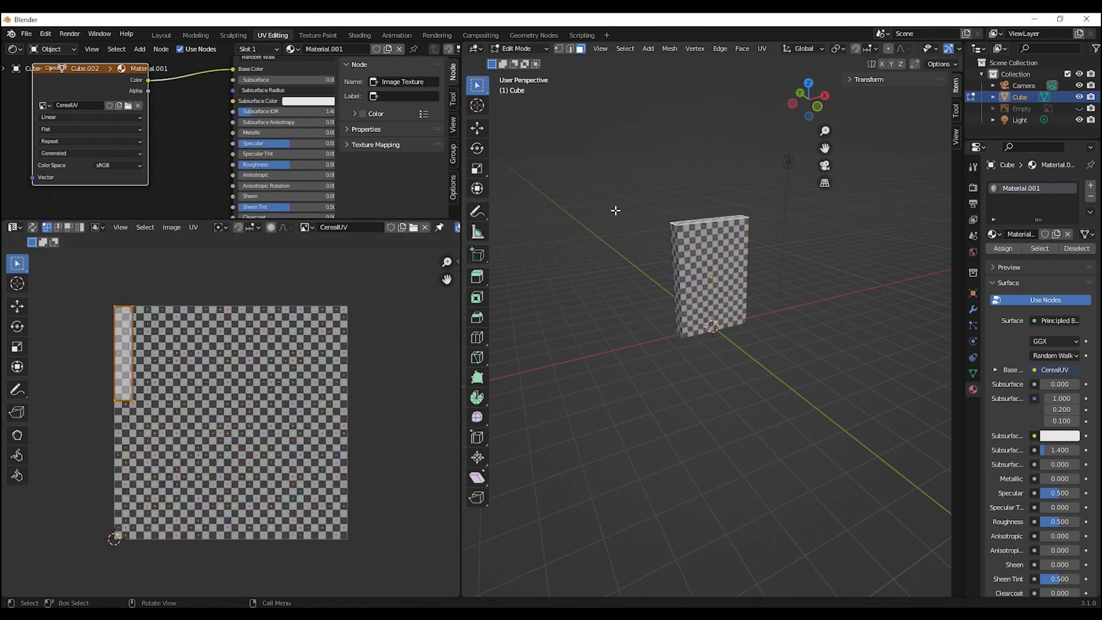
key("a")
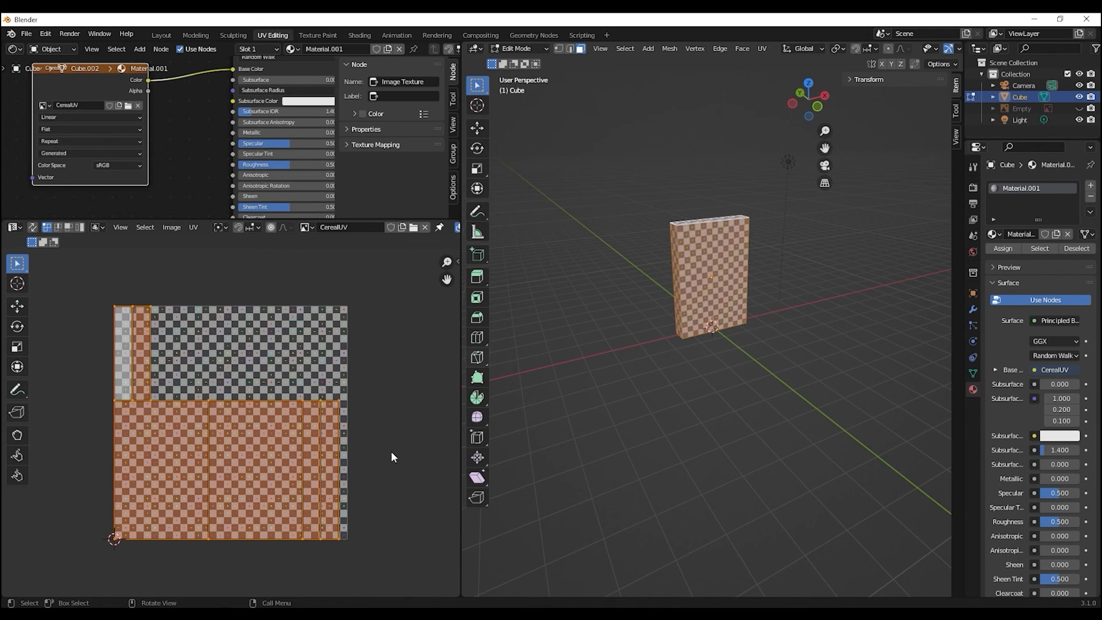